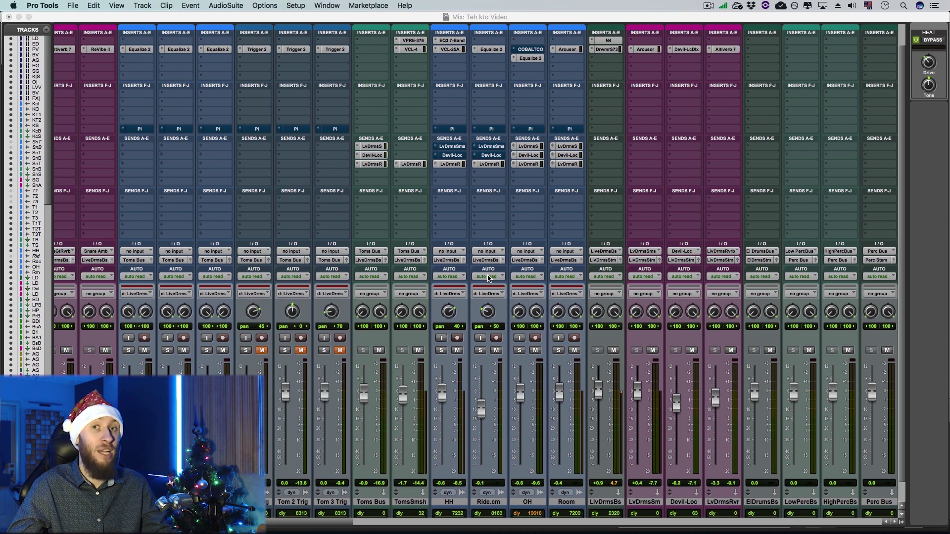
- Insert the multi-mono Arousor compressor in the OH track's first insert slot and place its window clear of the track's meters
{"action": "left_click", "coordinate": [520, 42]}
{"action": "mouse_move", "coordinate": [529, 44]}
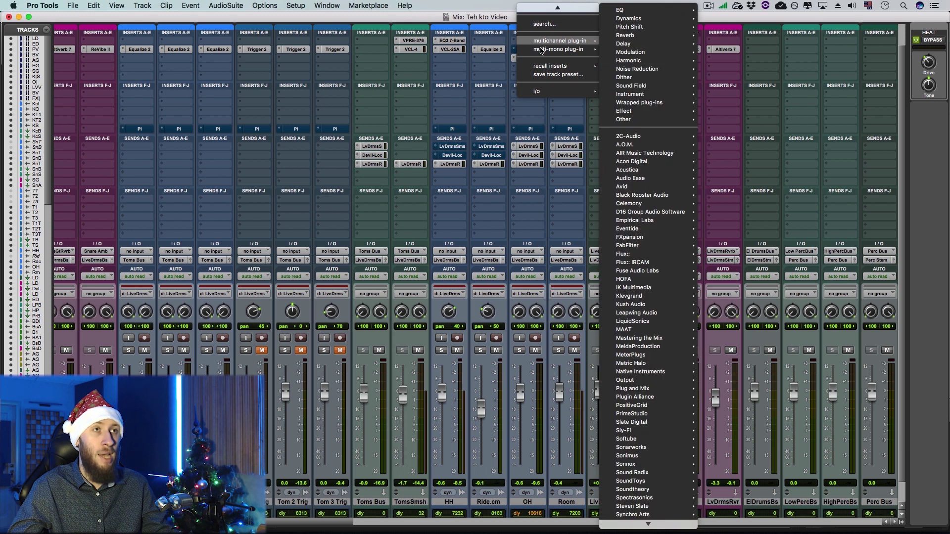
{"action": "mouse_move", "coordinate": [665, 222]}
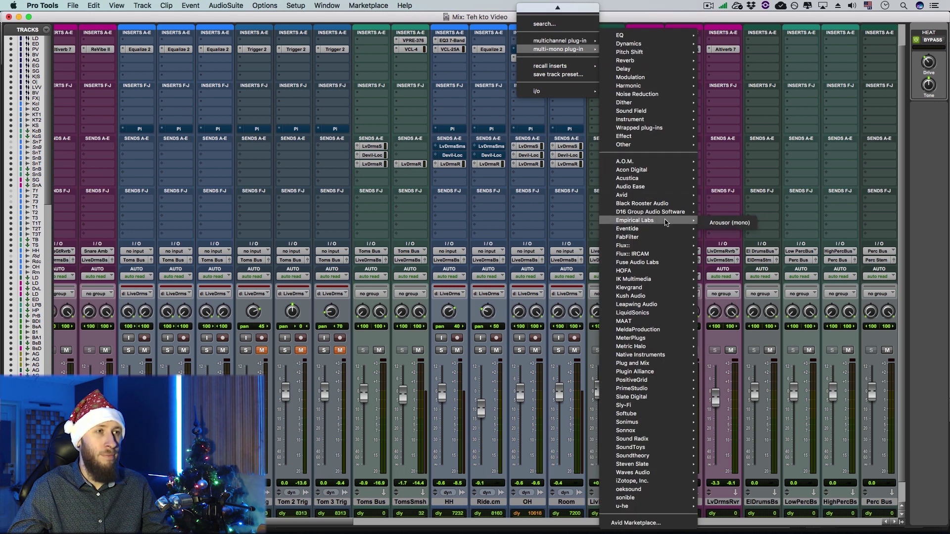
{"action": "left_click", "coordinate": [723, 227]}
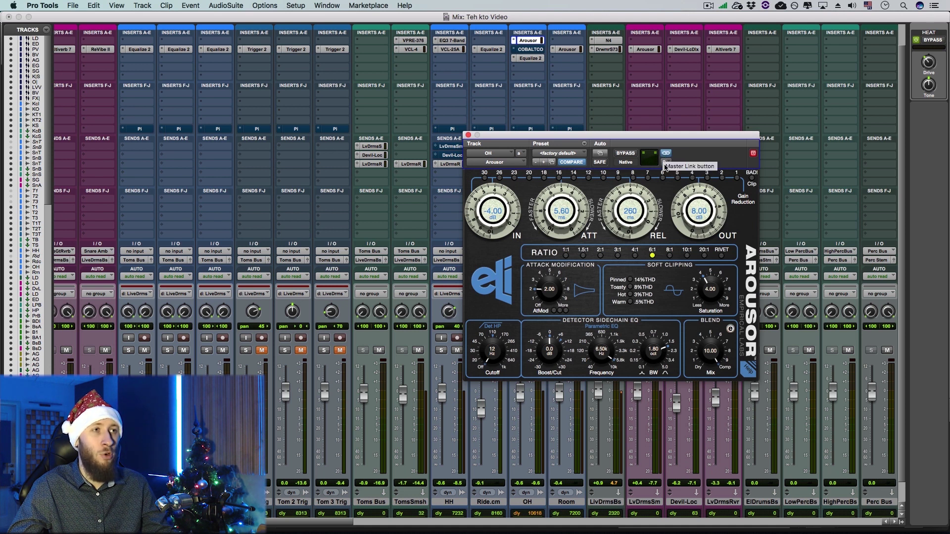
{"action": "left_click_drag", "start_coordinate": [566, 134], "coordinate": [683, 130]}
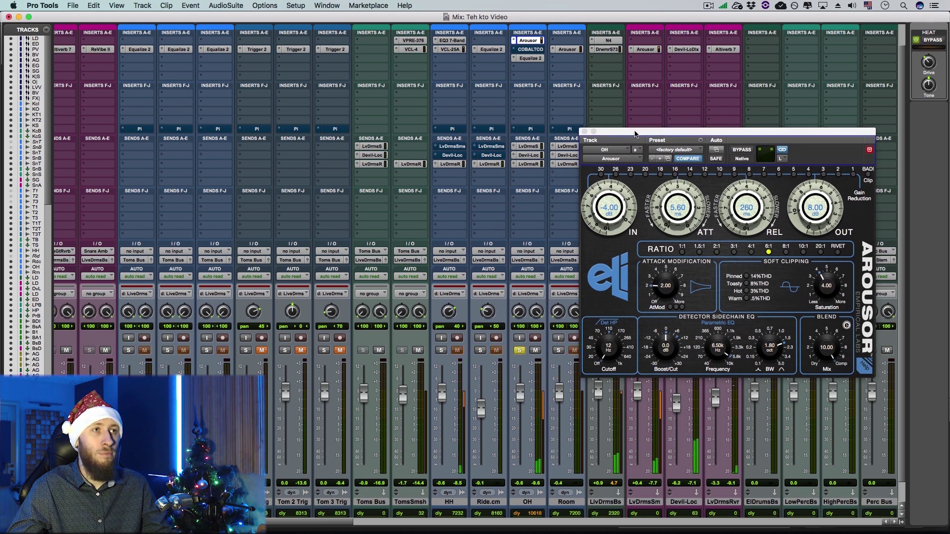
{"action": "left_click_drag", "start_coordinate": [640, 132], "coordinate": [477, 142]}
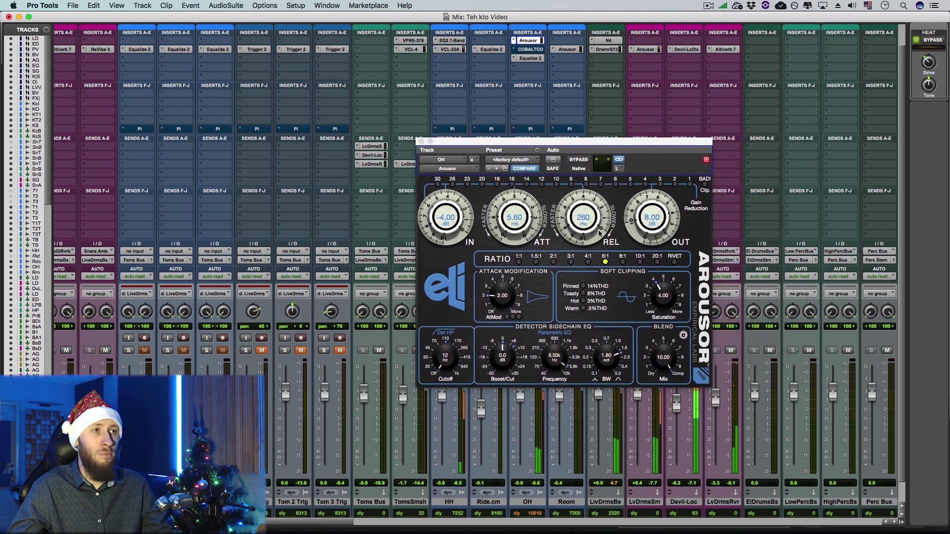
- Set the Arousor on the OH track to 2.09 ms attack, 193 ms release and -5.80 dB input
{"action": "left_click_drag", "start_coordinate": [515, 220], "coordinate": [516, 235]}
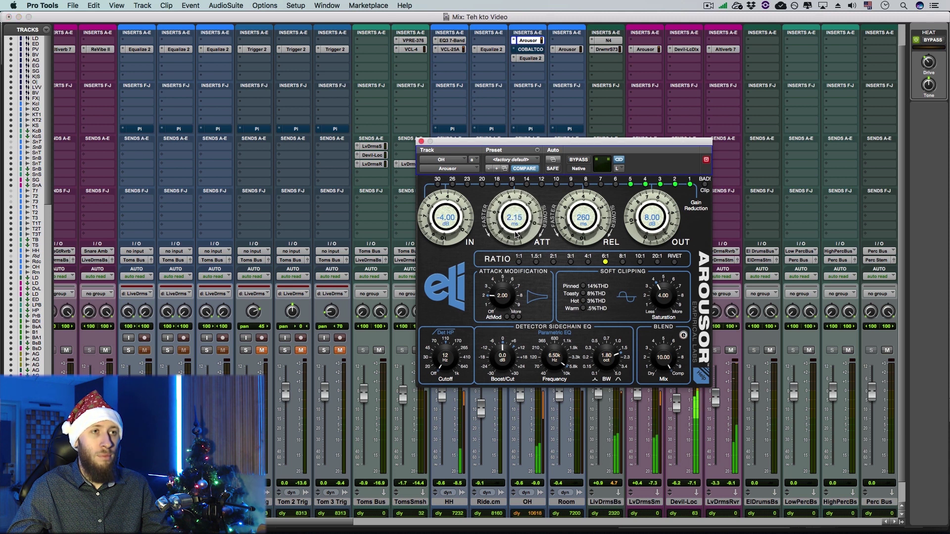
{"action": "left_click_drag", "start_coordinate": [571, 218], "coordinate": [571, 224]}
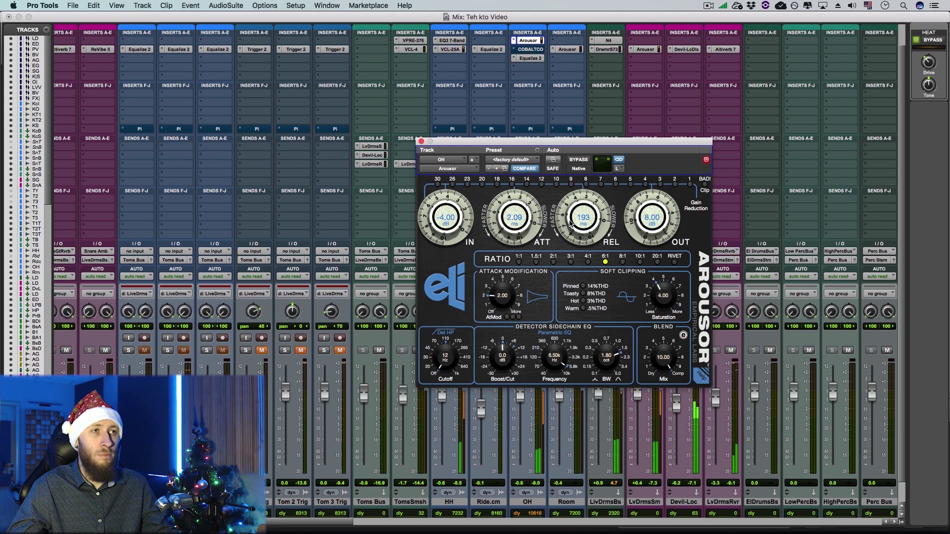
{"action": "left_click_drag", "start_coordinate": [447, 218], "coordinate": [449, 227]}
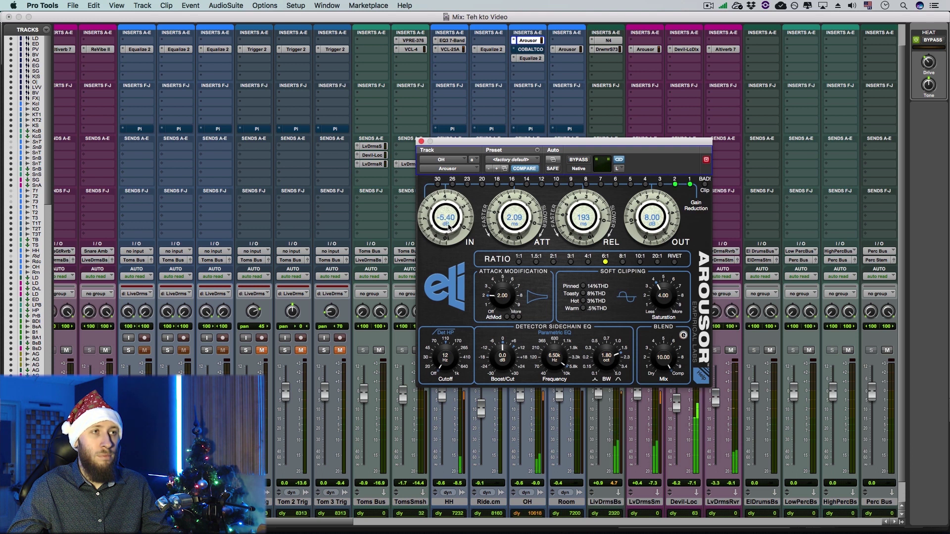
{"action": "left_click_drag", "start_coordinate": [449, 227], "coordinate": [448, 229]}
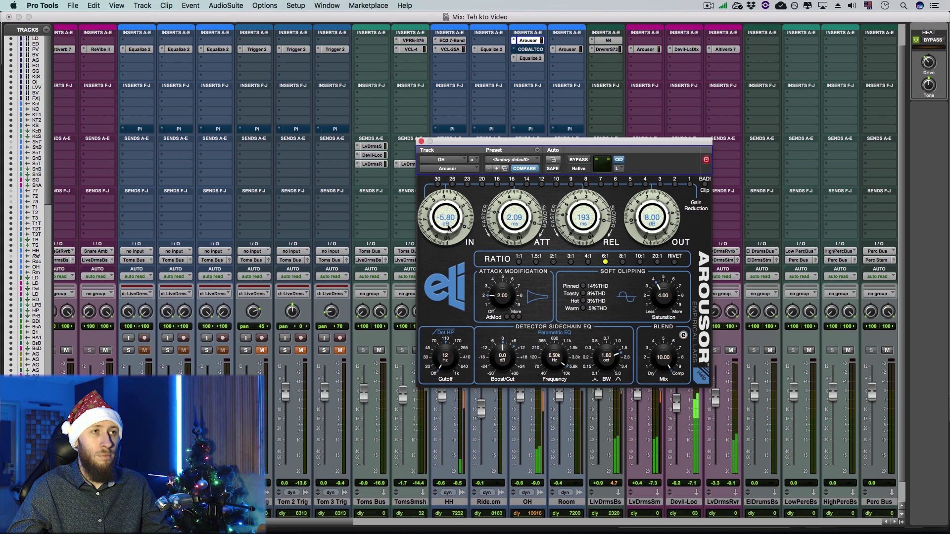
- Compare the overheads with the Arousor bypassed and active, and refine its release to 204 ms and input to -6.80 dB
{"action": "left_click", "coordinate": [580, 160]}
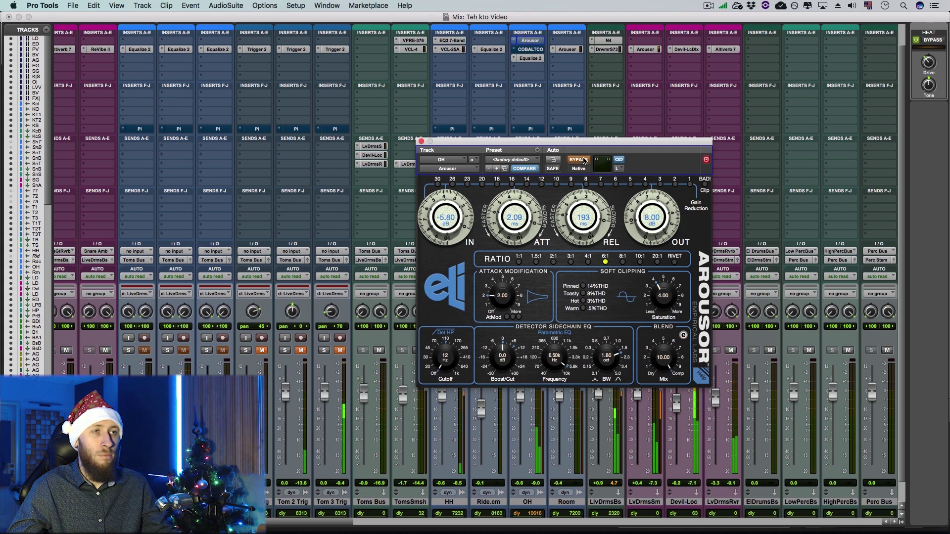
{"action": "left_click", "coordinate": [584, 160]}
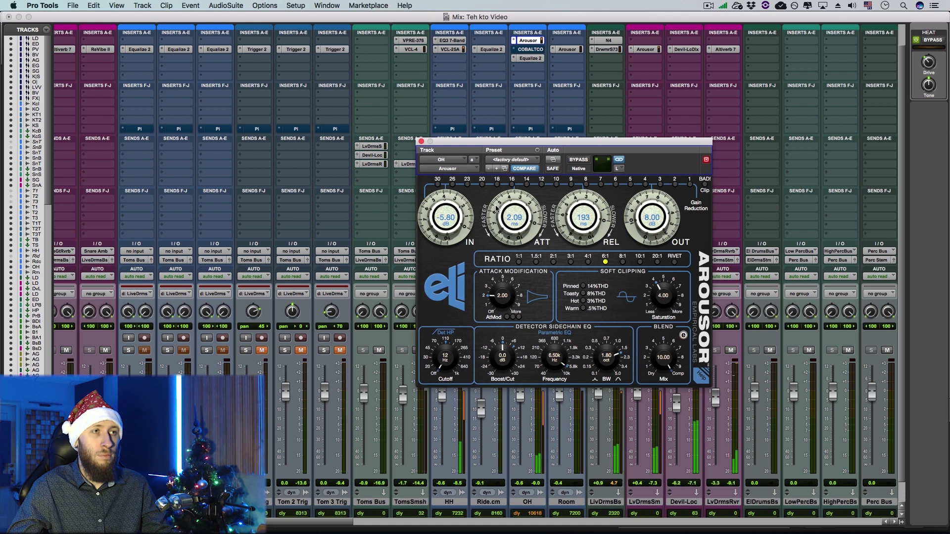
{"action": "left_click_drag", "start_coordinate": [580, 226], "coordinate": [580, 222]}
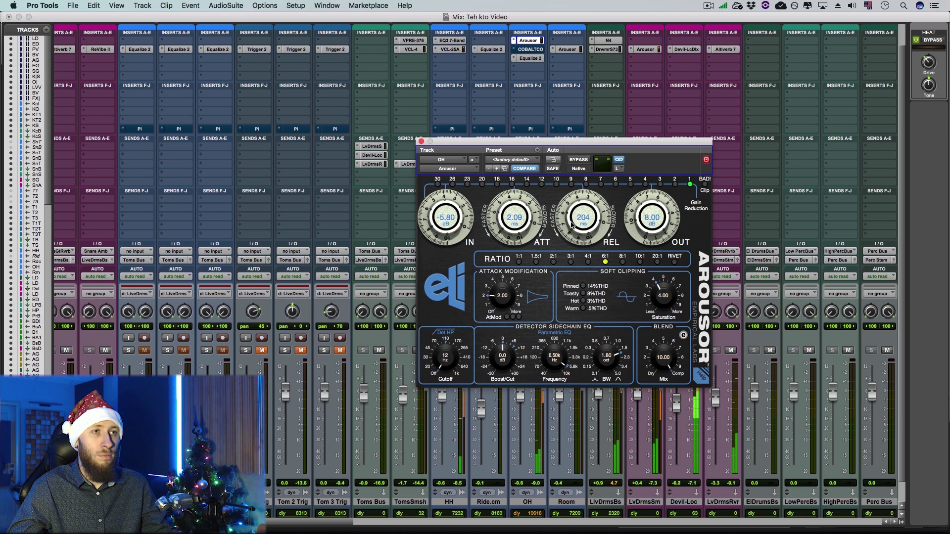
{"action": "left_click_drag", "start_coordinate": [459, 224], "coordinate": [459, 226]}
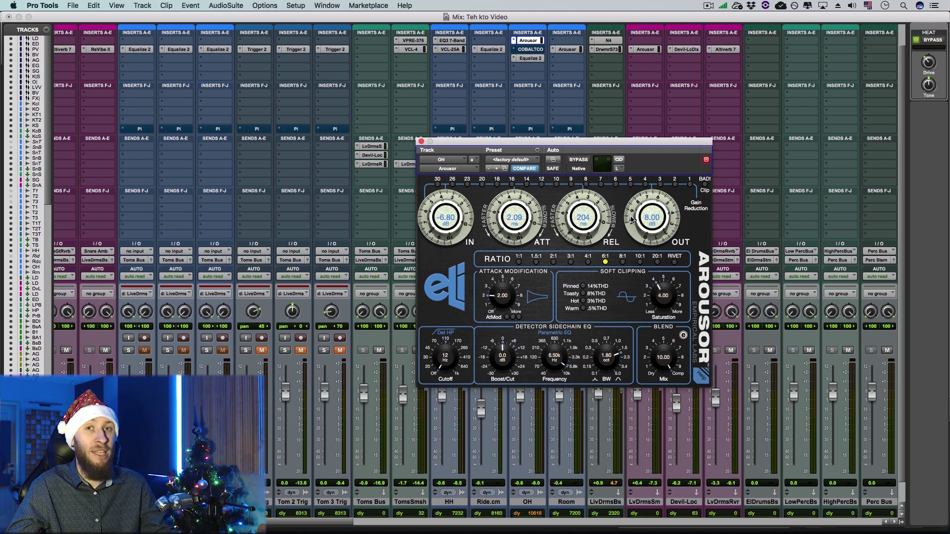
- Play the mix and compare the overheads with the Arousor bypassed and active
{"action": "left_click_drag", "start_coordinate": [288, 523], "coordinate": [312, 519]}
{"action": "key", "text": "space"}
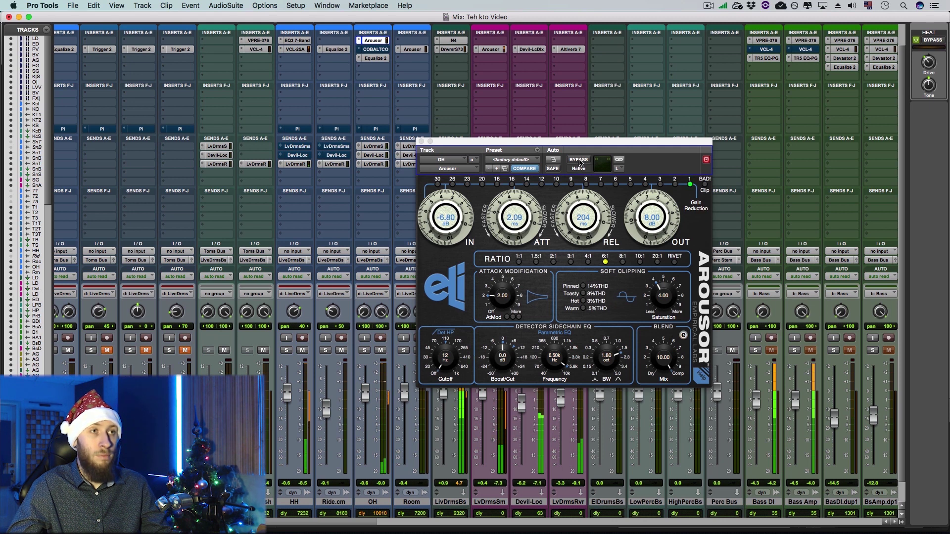
{"action": "left_click", "coordinate": [578, 161]}
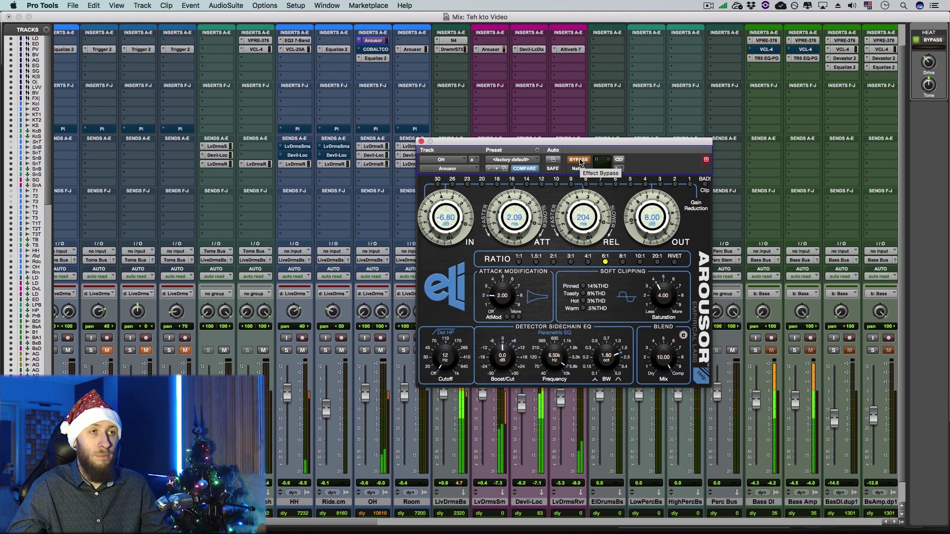
{"action": "left_click", "coordinate": [579, 160]}
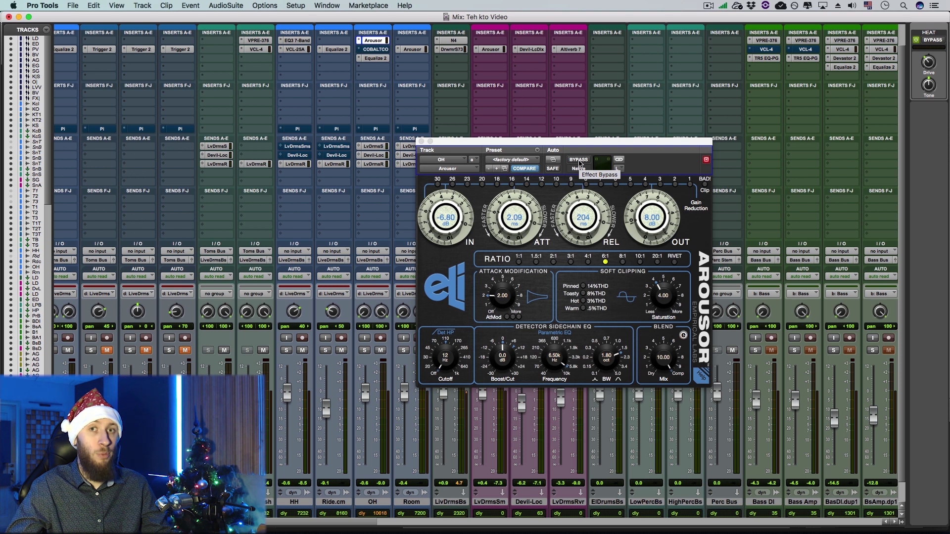
{"action": "left_click", "coordinate": [579, 159]}
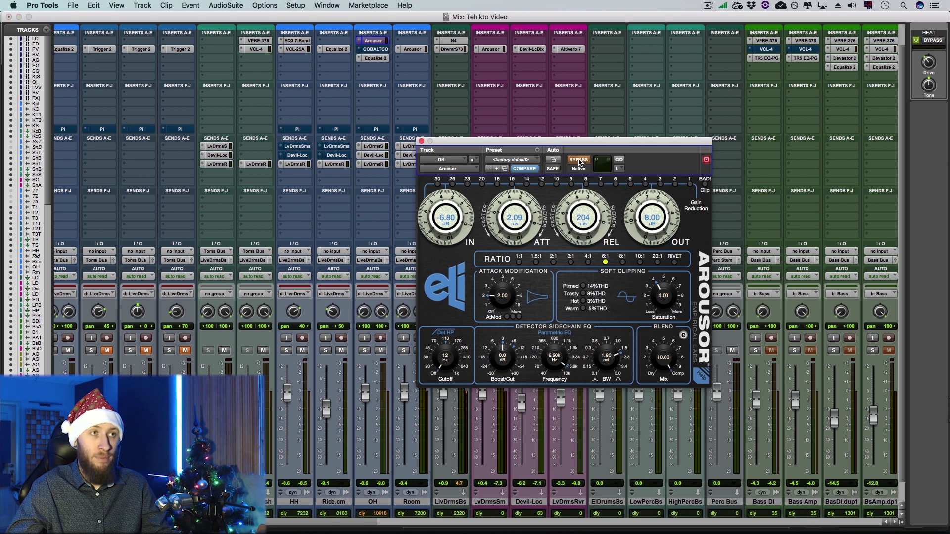
{"action": "key", "text": "space"}
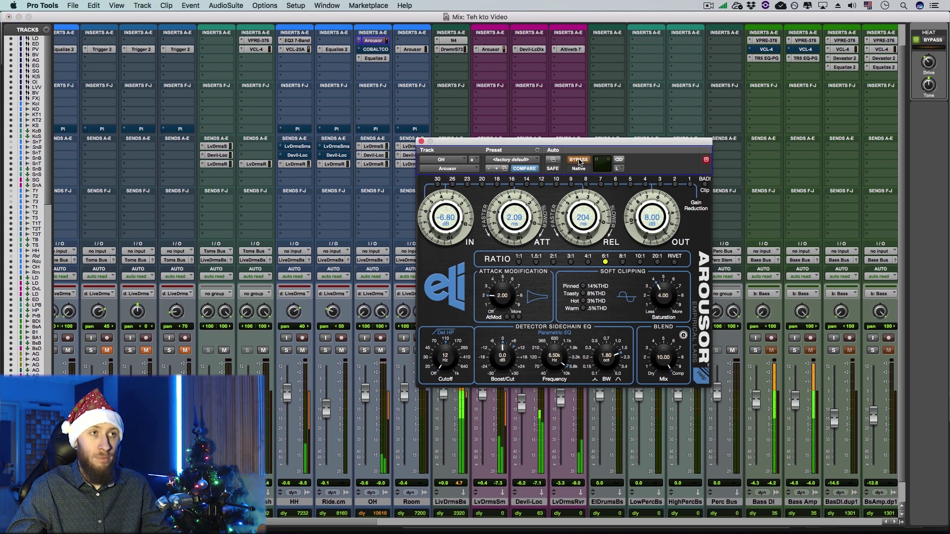
{"action": "left_click", "coordinate": [579, 160]}
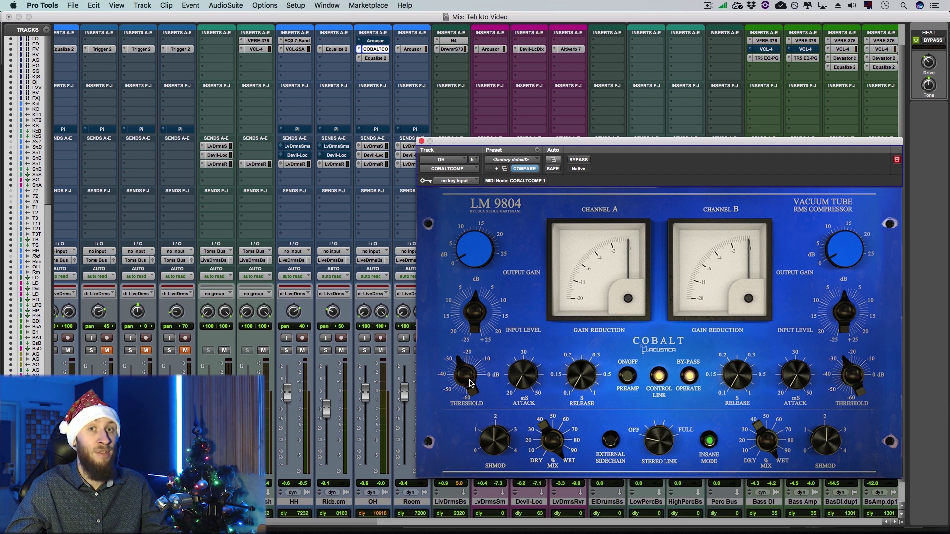
- Compare the OH track's COBALT compressor bypassed and active, and adjust the linked thresholds of both channels
{"action": "left_click", "coordinate": [580, 161]}
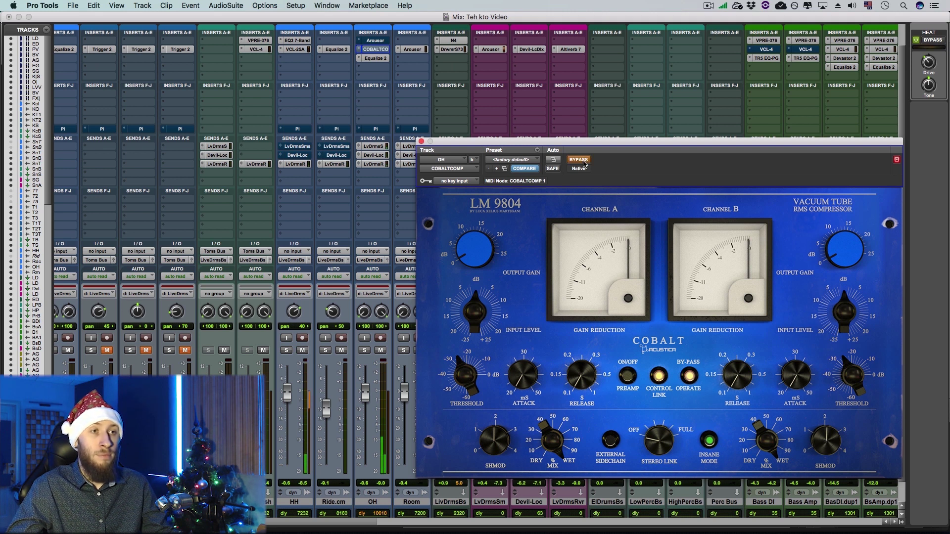
{"action": "left_click", "coordinate": [579, 161]}
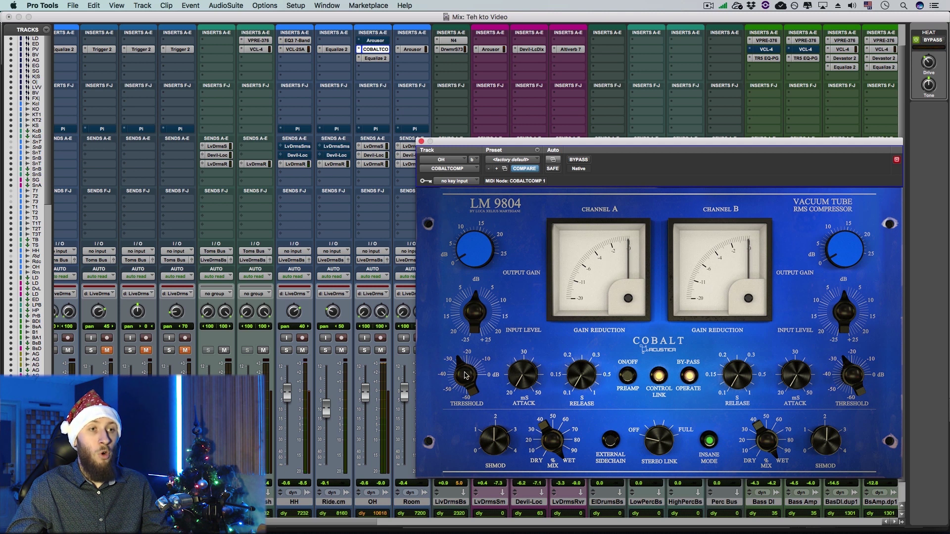
{"action": "left_click_drag", "start_coordinate": [466, 377], "coordinate": [461, 394]}
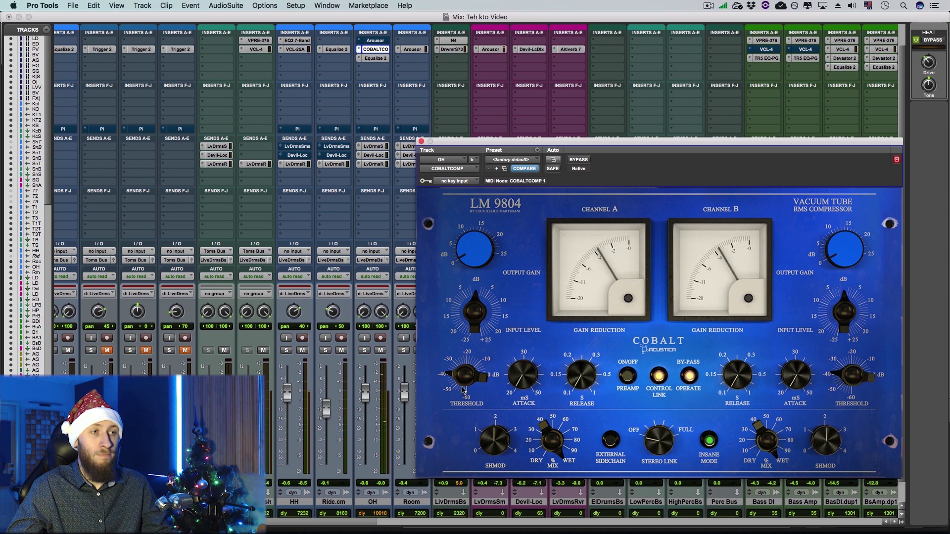
{"action": "left_click_drag", "start_coordinate": [463, 391], "coordinate": [469, 378]}
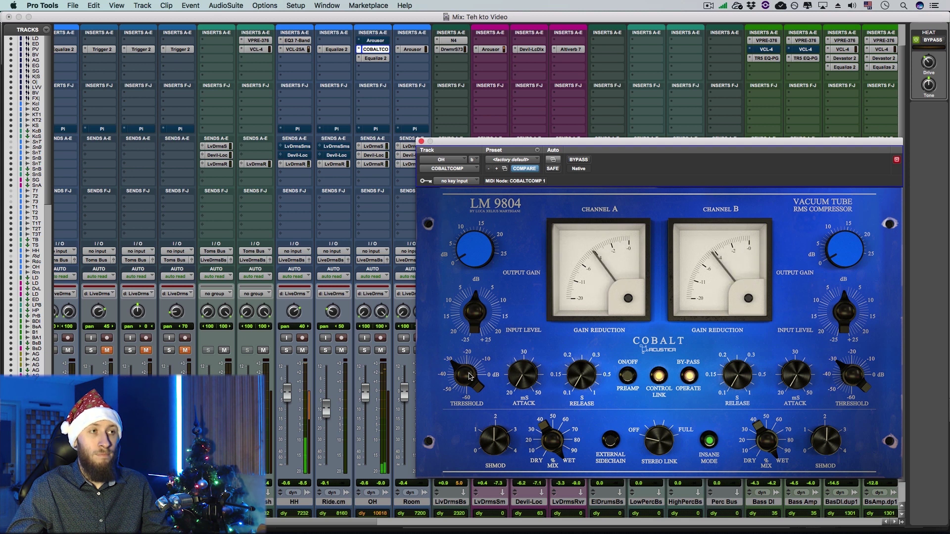
- Turn off the COBALT compressor's Control Link and vary channel A's threshold independently of channel B
{"action": "left_click", "coordinate": [660, 377]}
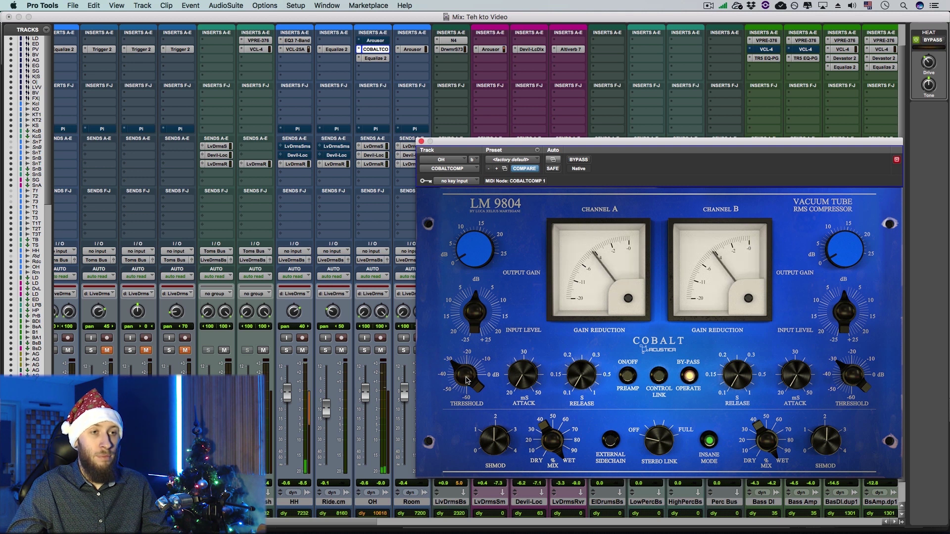
{"action": "left_click_drag", "start_coordinate": [465, 385], "coordinate": [461, 396]}
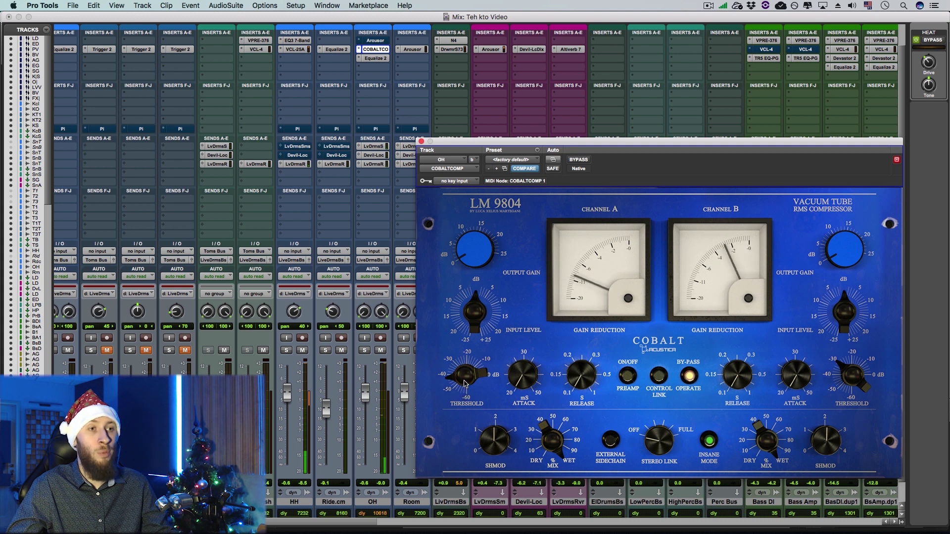
{"action": "left_click_drag", "start_coordinate": [465, 383], "coordinate": [472, 331]}
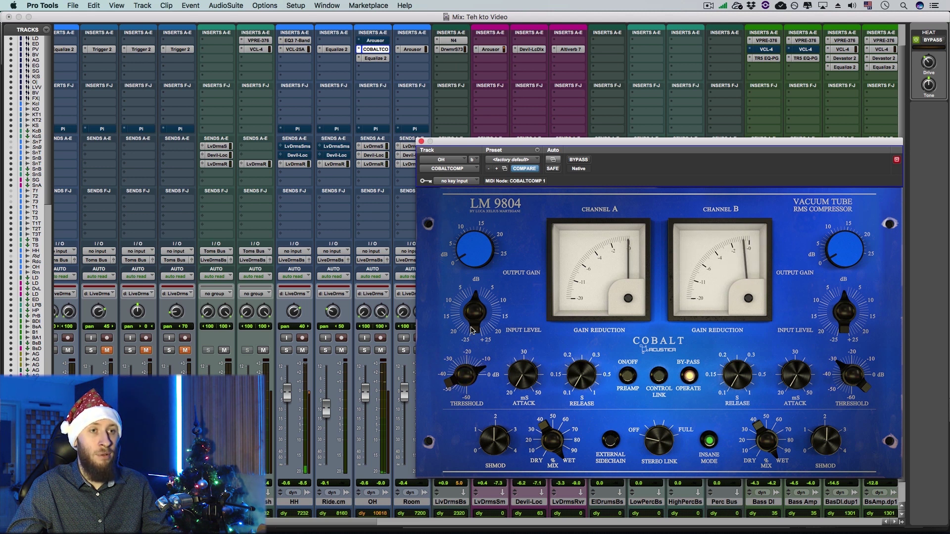
{"action": "left_click_drag", "start_coordinate": [471, 328], "coordinate": [463, 377]}
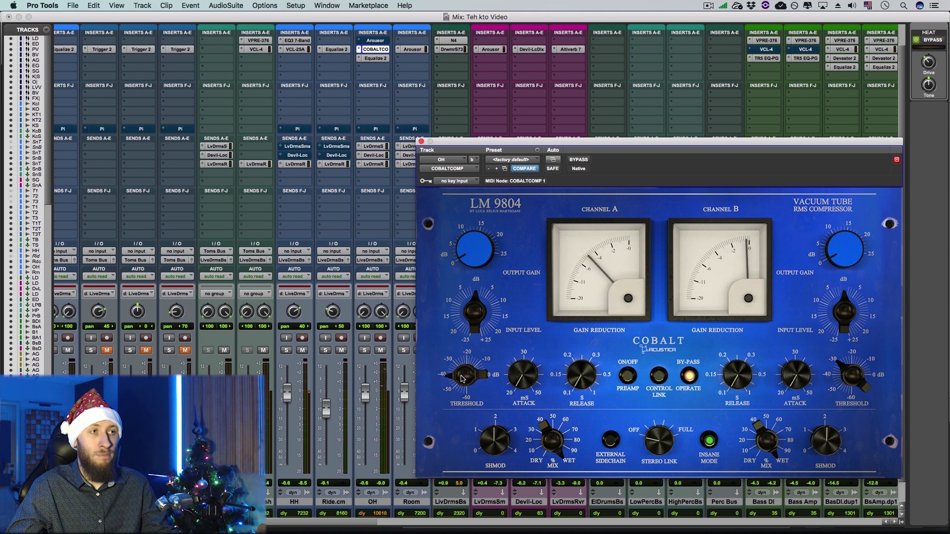
- Solo the OH track and bring channel A's threshold back in line with channel B's
{"action": "mouse_move", "coordinate": [463, 379]}
{"action": "left_mouse_down"}
{"action": "mouse_move", "coordinate": [468, 336]}
{"action": "mouse_move", "coordinate": [464, 363]}
{"action": "left_mouse_up"}
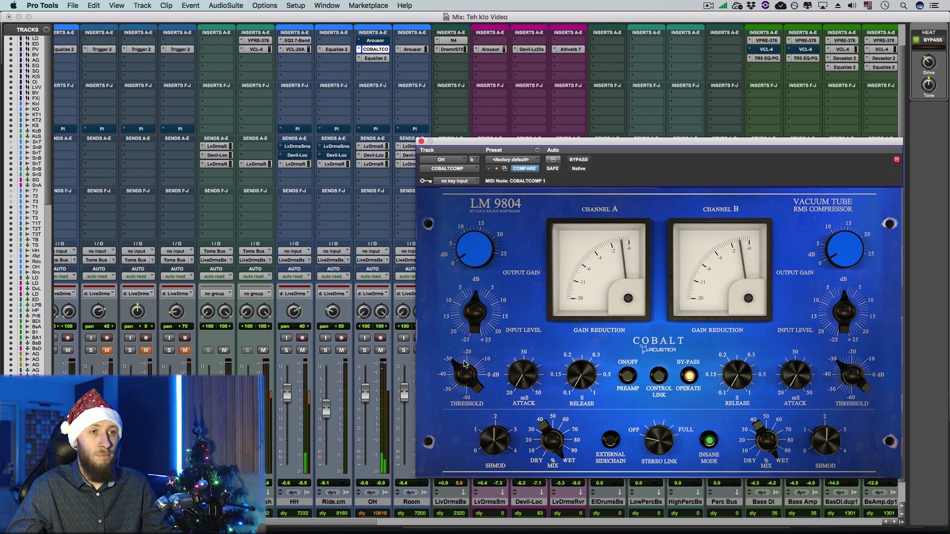
{"action": "left_click", "coordinate": [363, 352]}
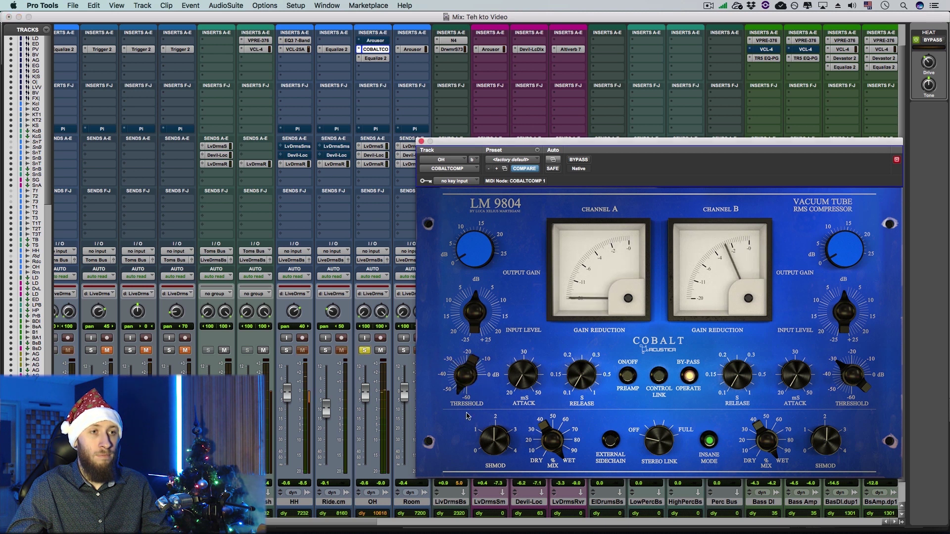
{"action": "left_click_drag", "start_coordinate": [466, 416], "coordinate": [473, 379]}
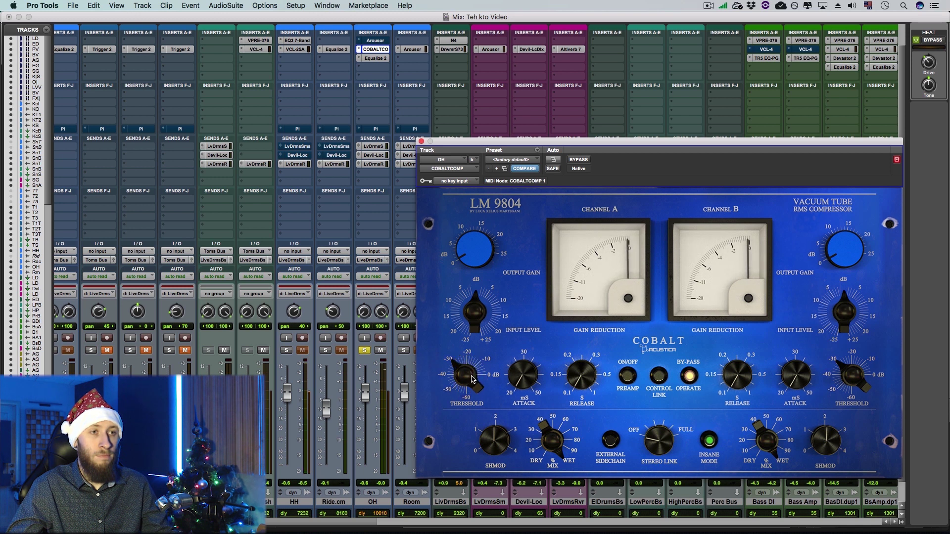